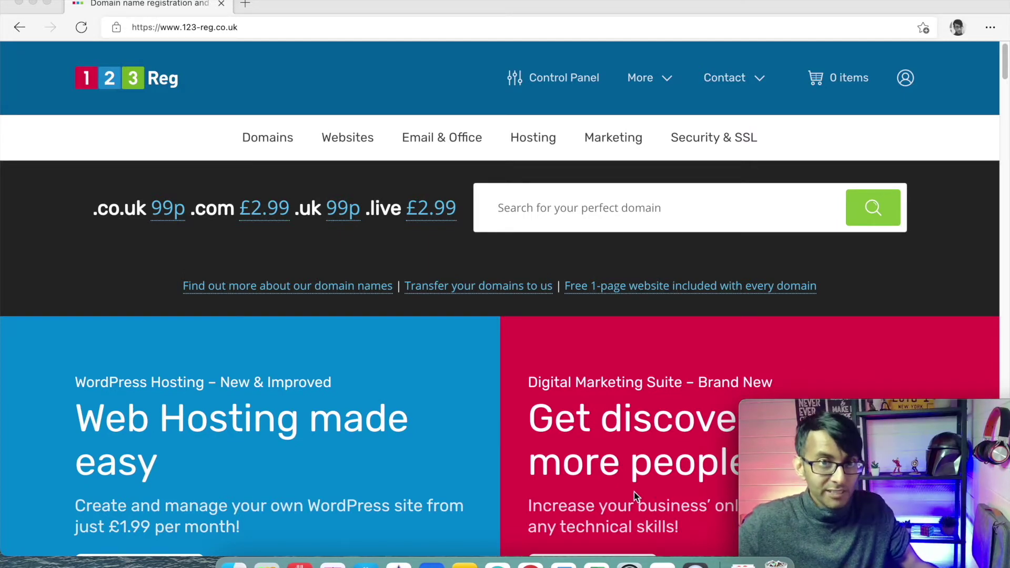
Step: Search 123 Reg for the domain name ImranWebsites
click(671, 214)
click(670, 207)
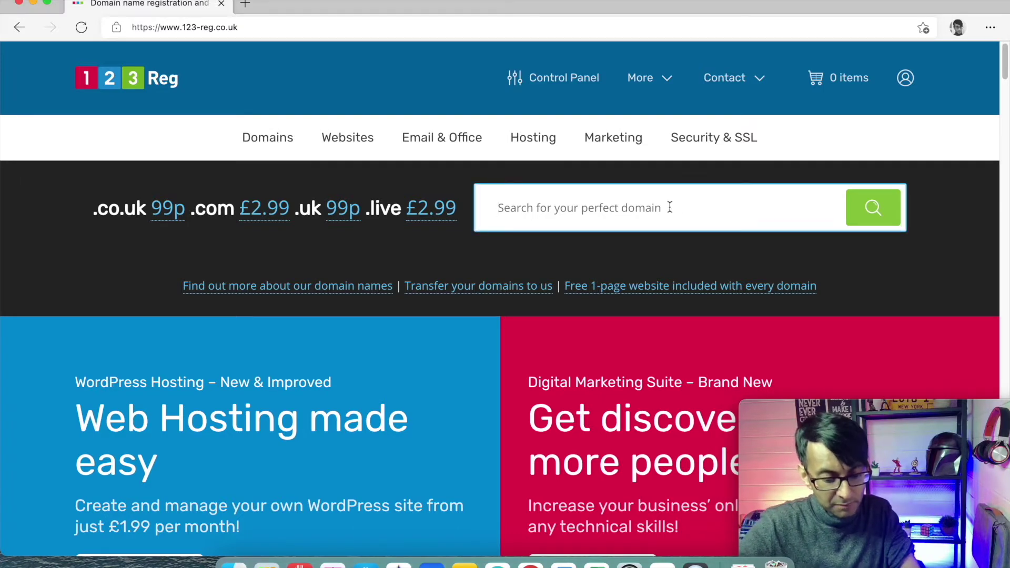
text(ImranWebsites)
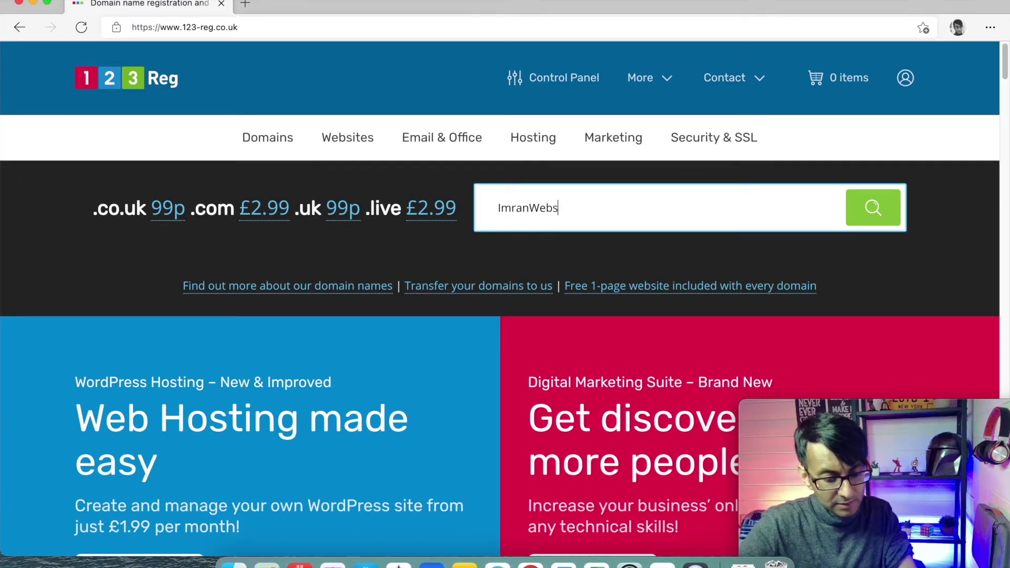
click(868, 211)
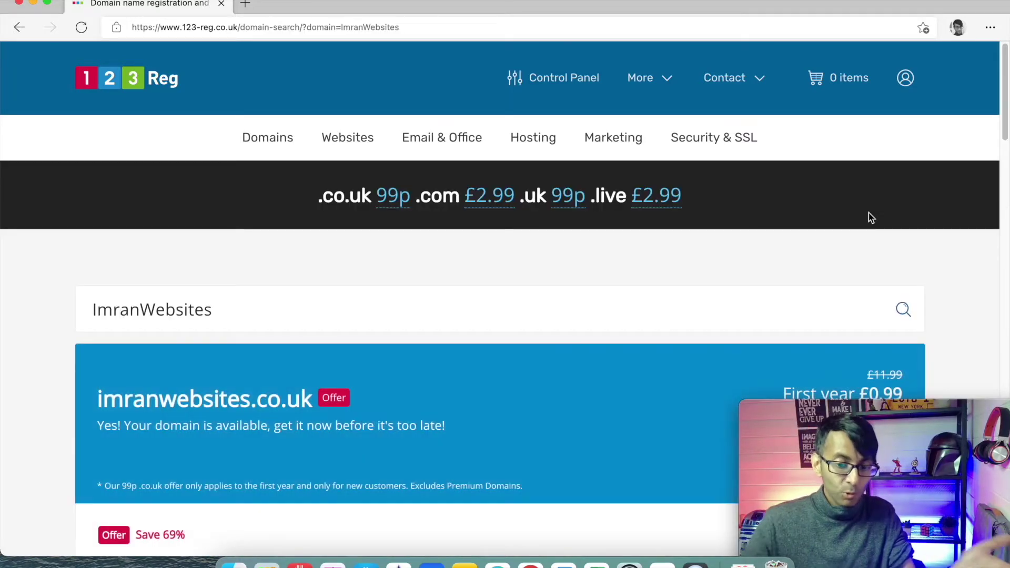
Step: Add the available imranwebsites.co.uk to the basket at £0.99 for the first year
scroll(805, 218, down, 3)
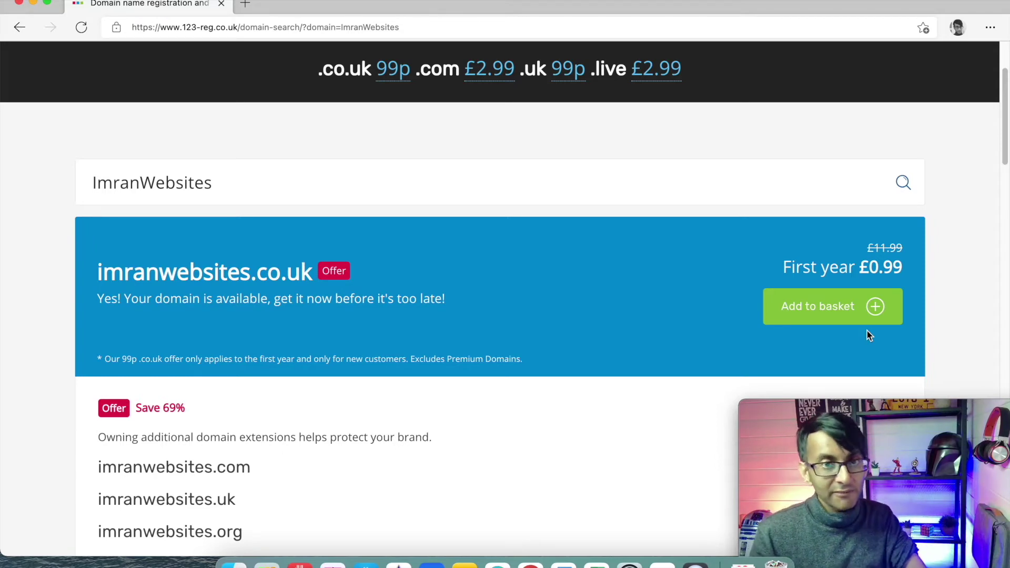
scroll(800, 304, down, 4)
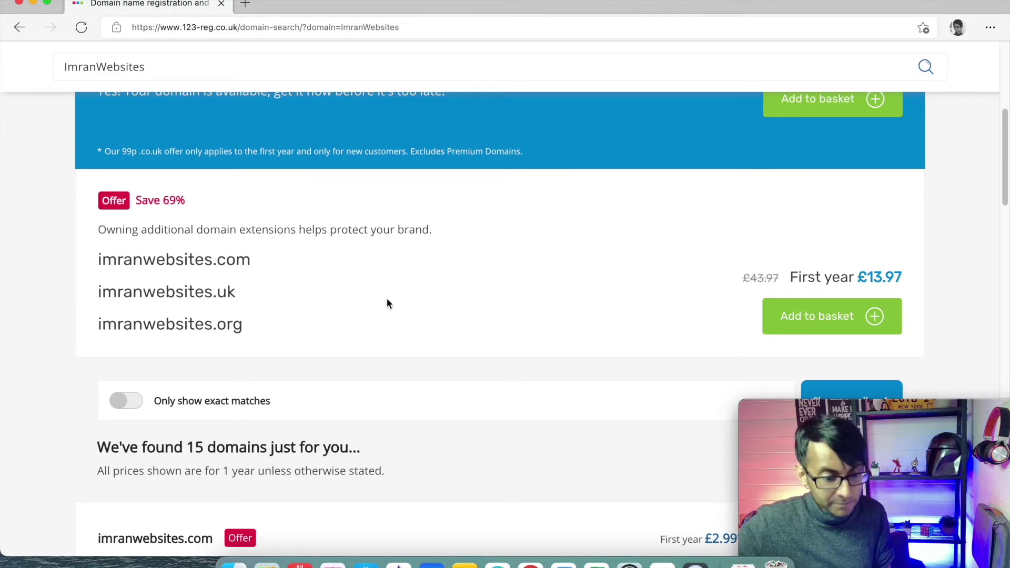
scroll(415, 380, down, 7)
scroll(331, 364, down, 3)
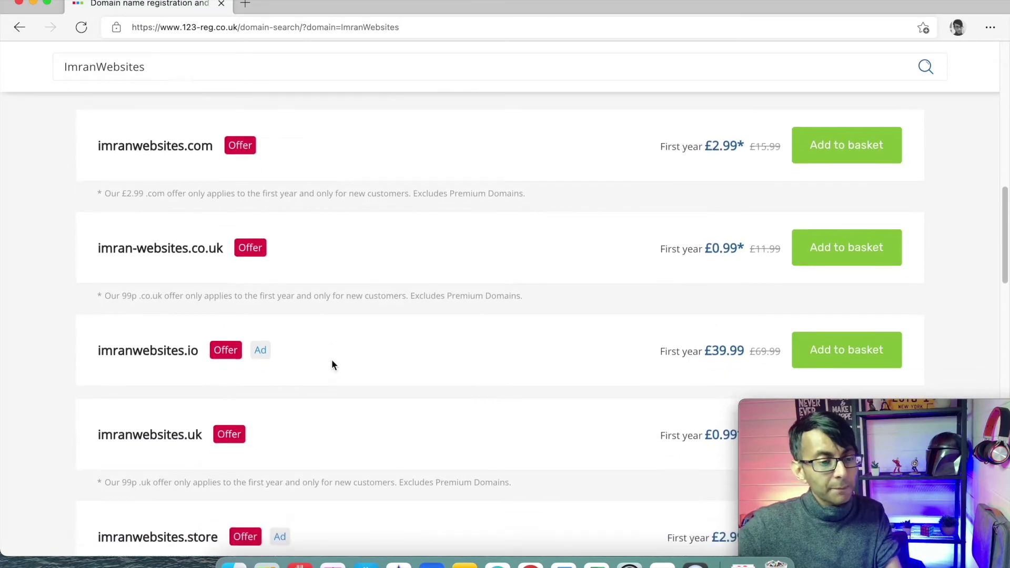
scroll(368, 372, up, 12)
scroll(500, 395, down, 7)
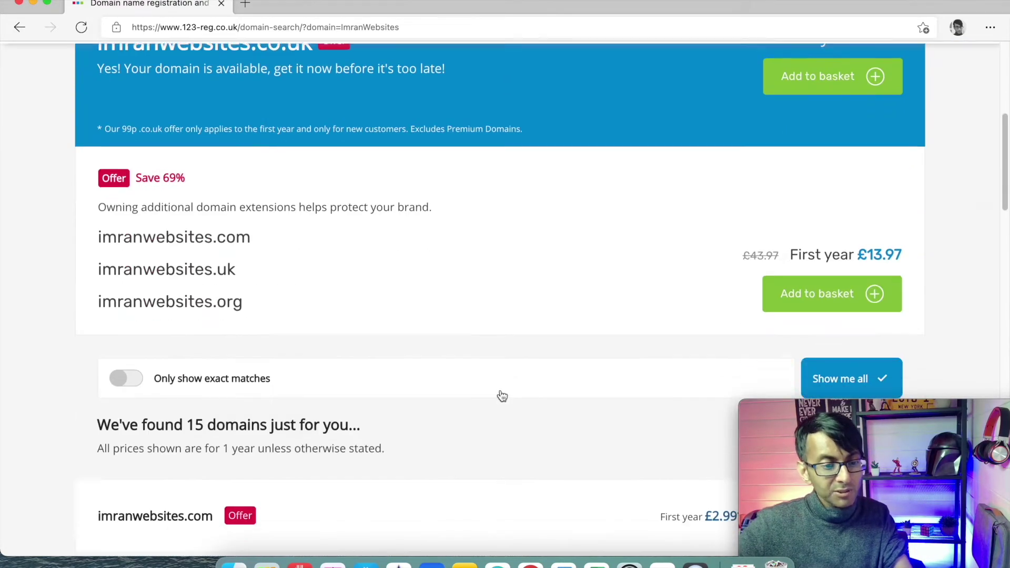
scroll(526, 322, up, 3)
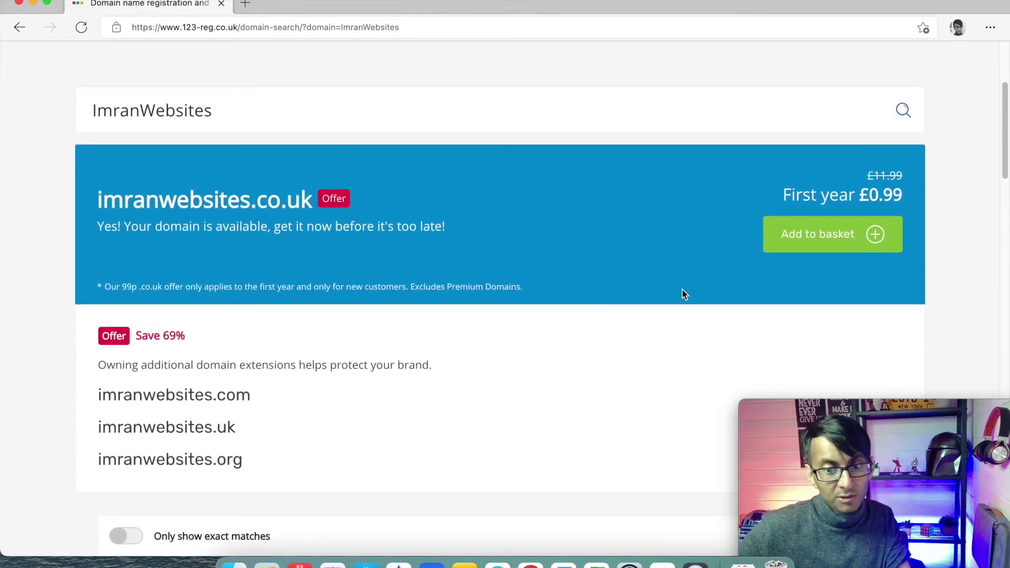
click(834, 233)
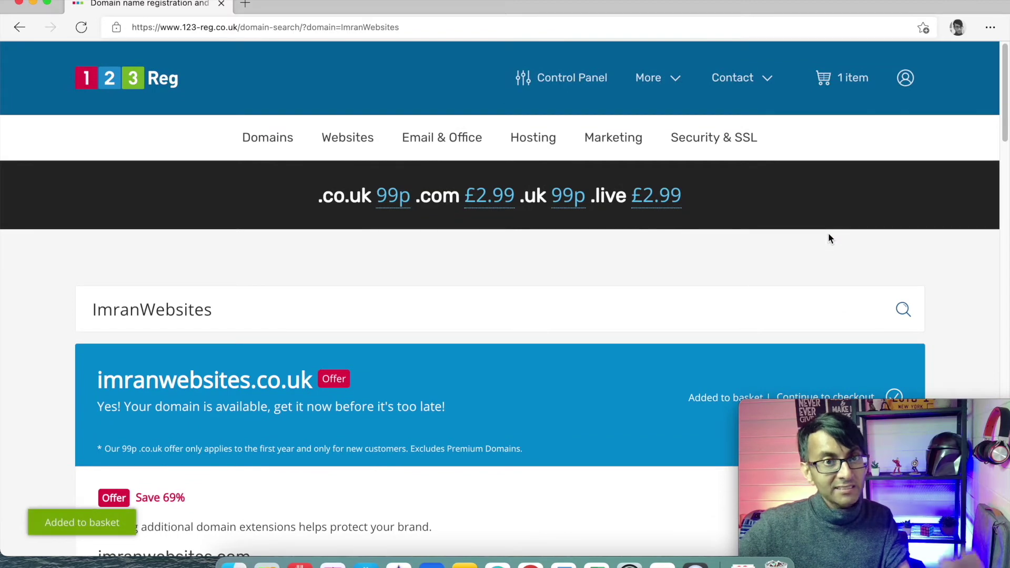
Step: Open the 1-item basket and continue past the extra offers to the imranwebsites.co.uk basket
click(860, 82)
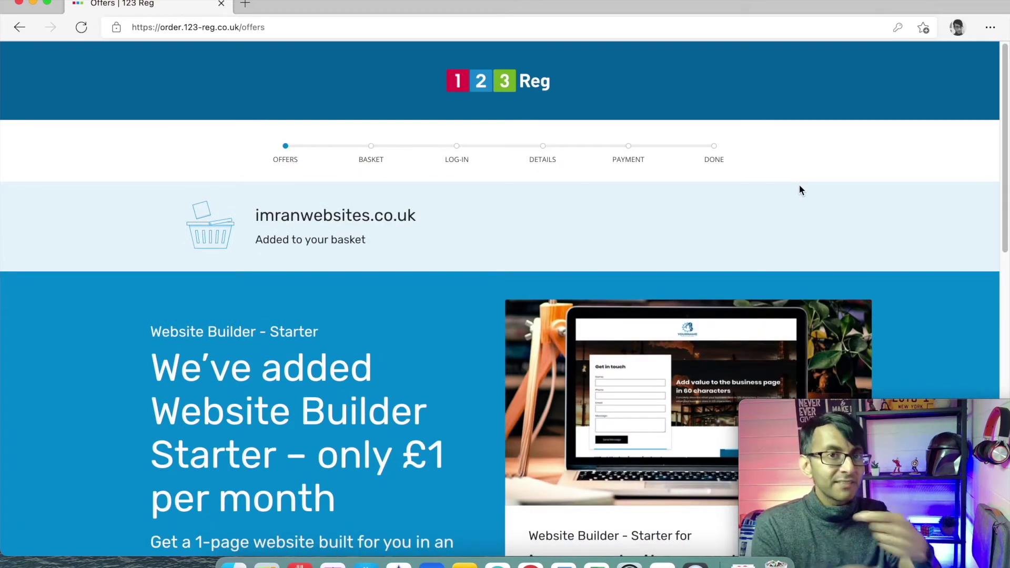
scroll(683, 237, down, 5)
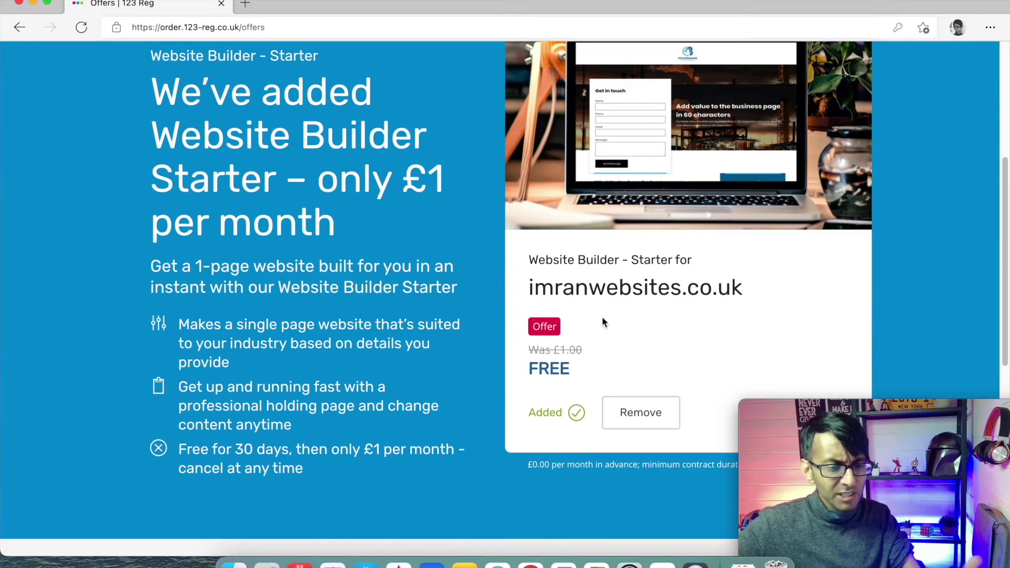
scroll(605, 326, down, 2)
scroll(607, 337, down, 2)
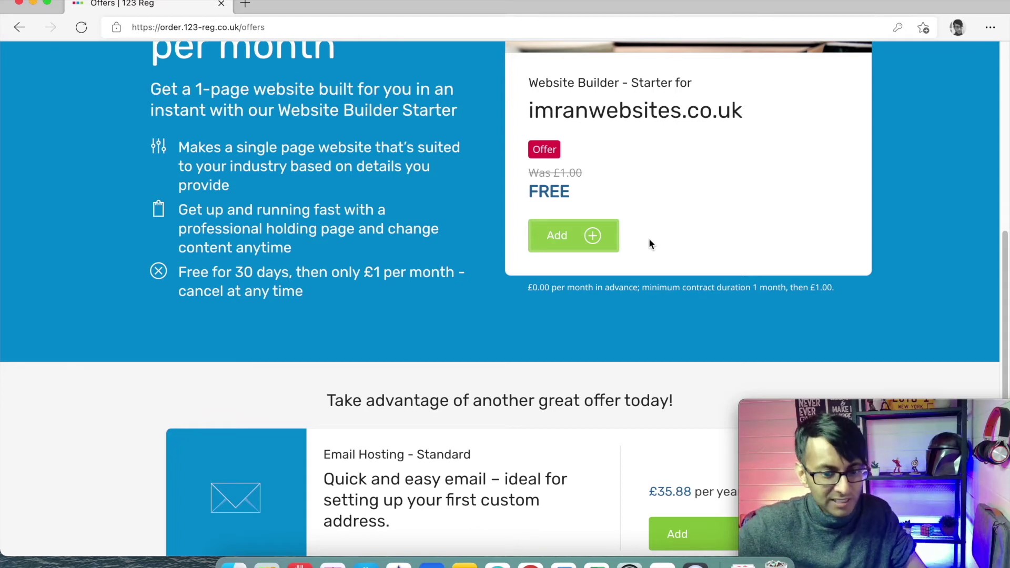
scroll(773, 224, down, 10)
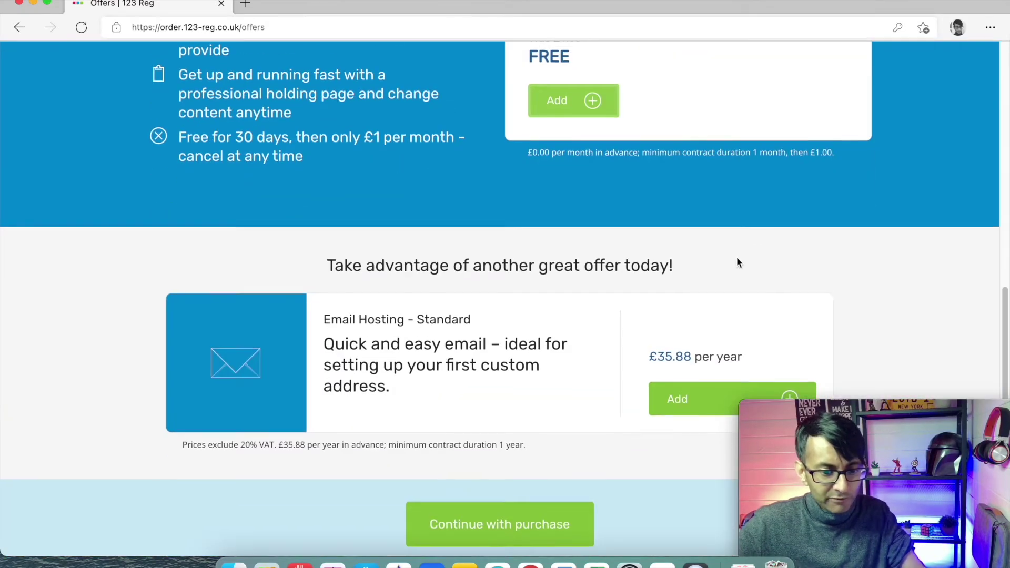
scroll(737, 265, down, 3)
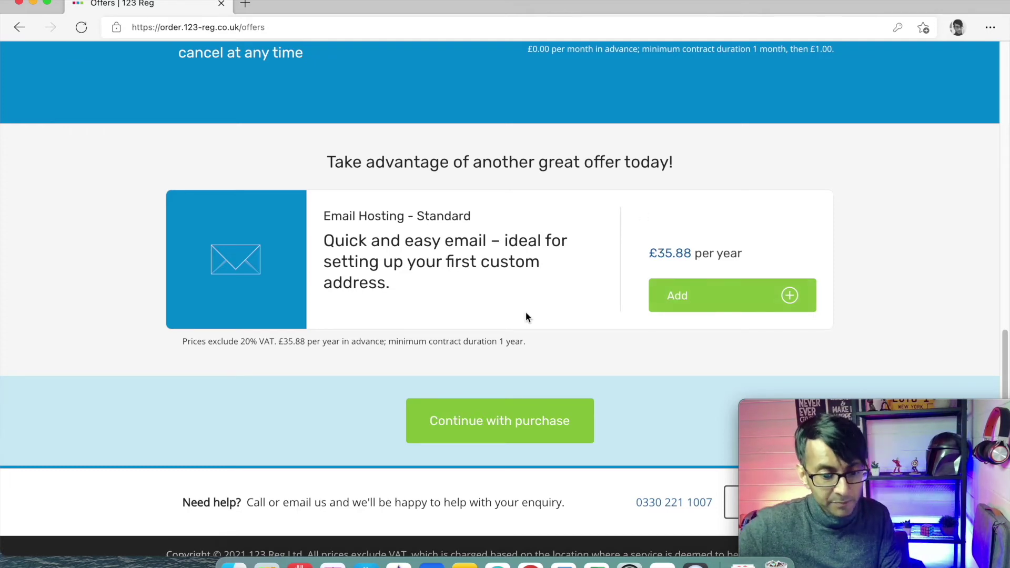
click(518, 430)
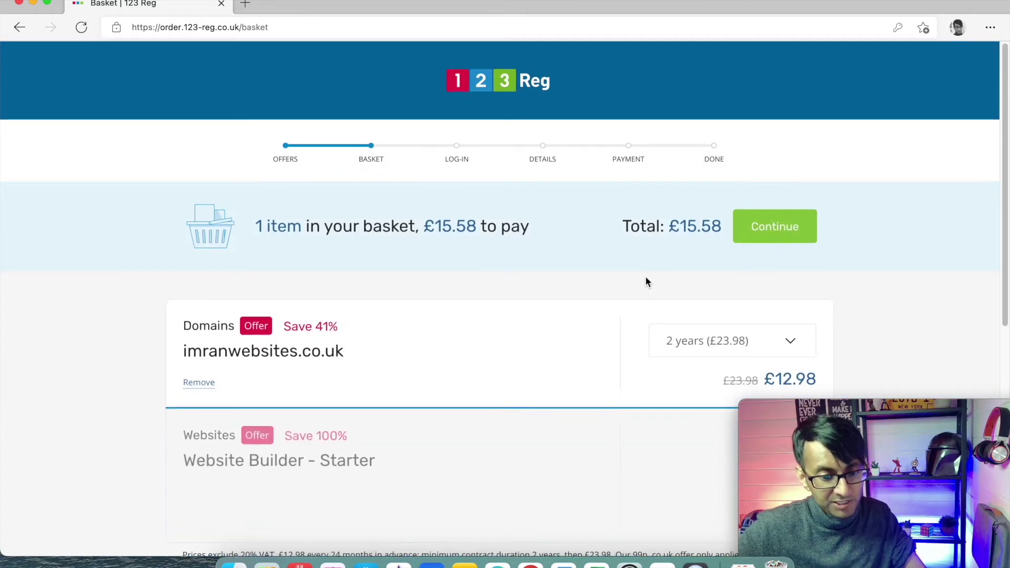
Step: Change the imranwebsites.co.uk registration length from 2 years to 1 year
scroll(646, 276, down, 1)
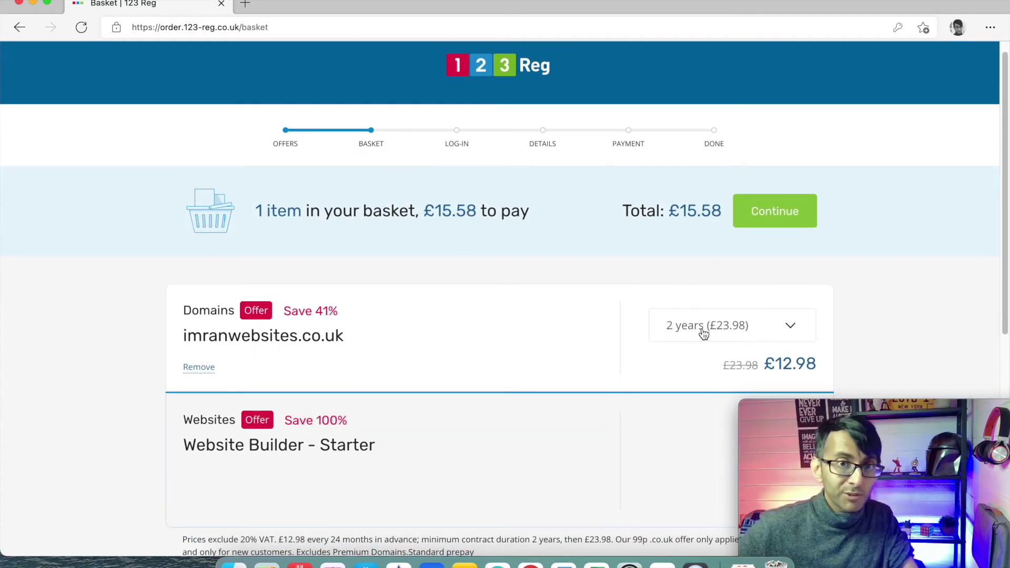
scroll(703, 334, down, 2)
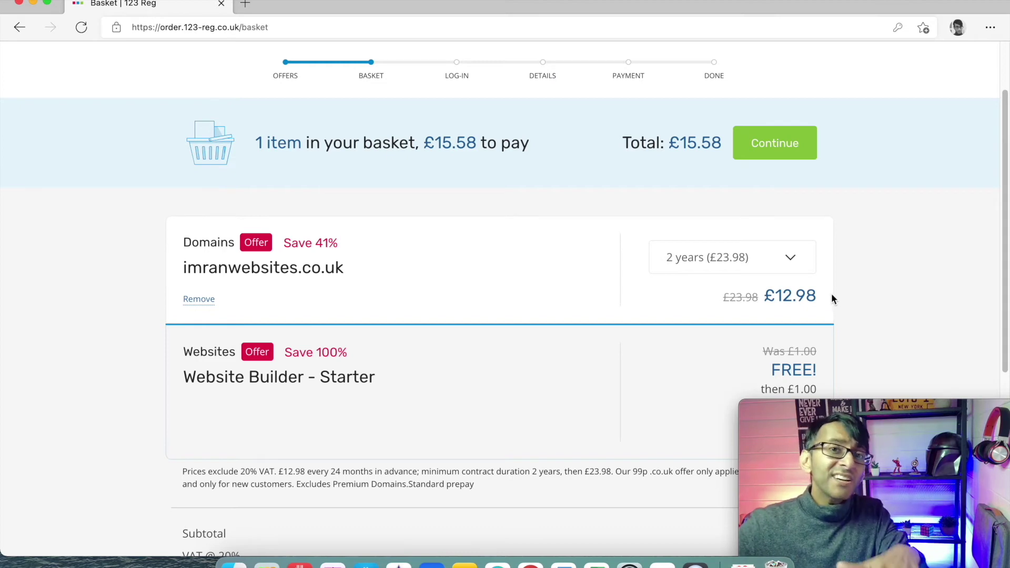
click(791, 257)
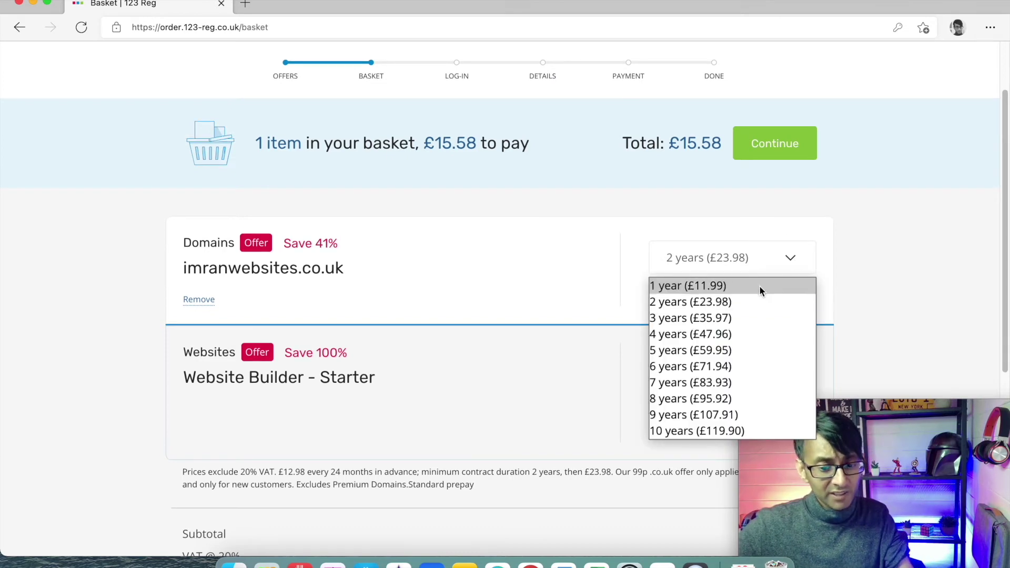
click(759, 286)
Step: Proceed to secure checkout with the £1.19 basket total
scroll(881, 295, down, 1)
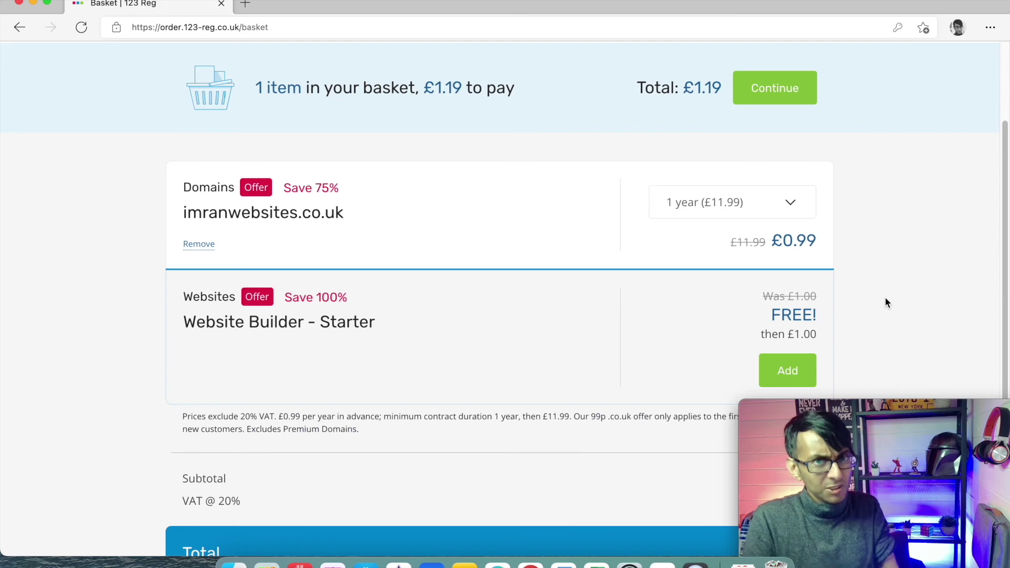
scroll(862, 127, down, 5)
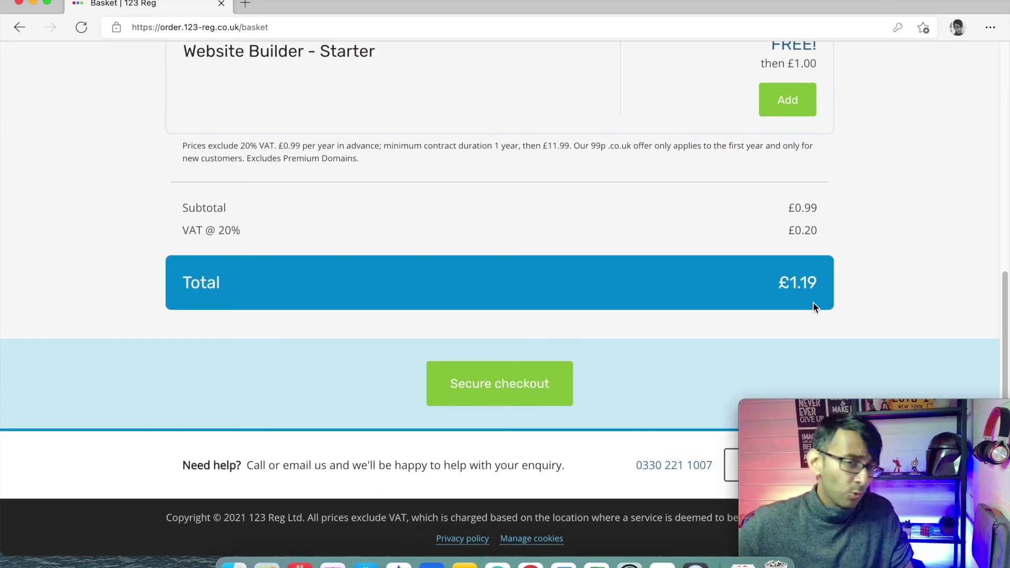
scroll(686, 211, up, 1)
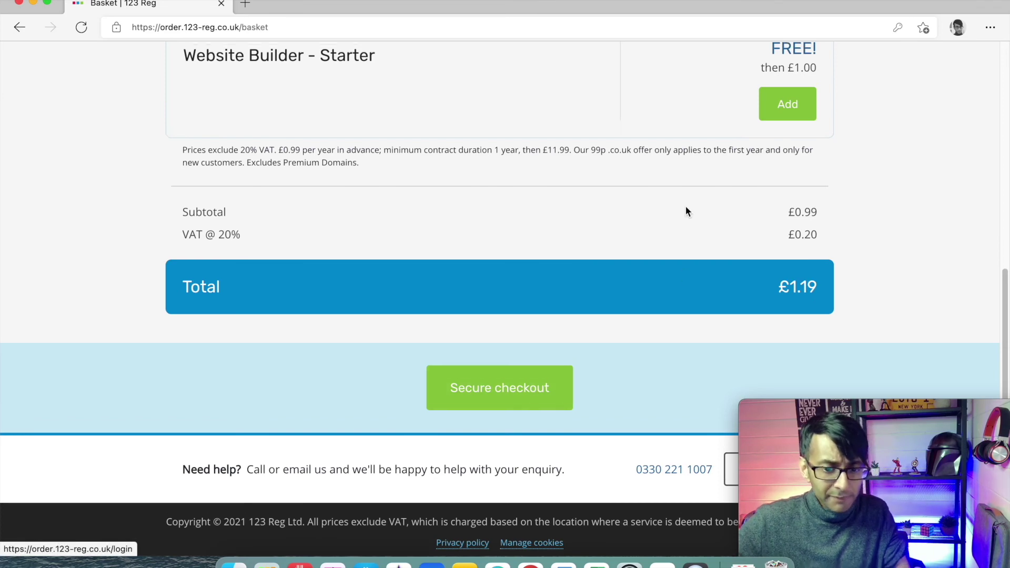
scroll(617, 273, up, 8)
scroll(618, 276, down, 3)
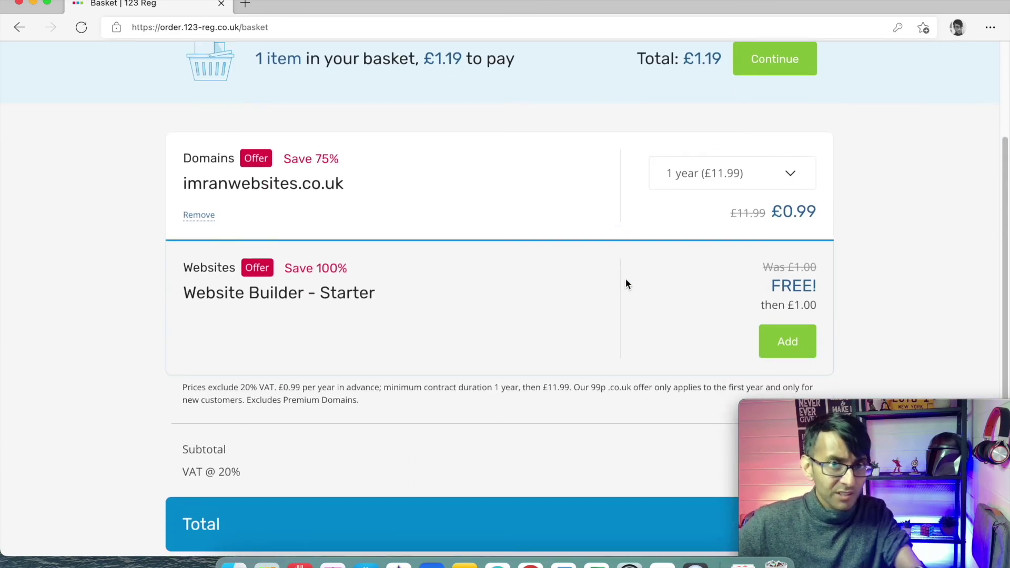
scroll(496, 381, down, 5)
click(491, 386)
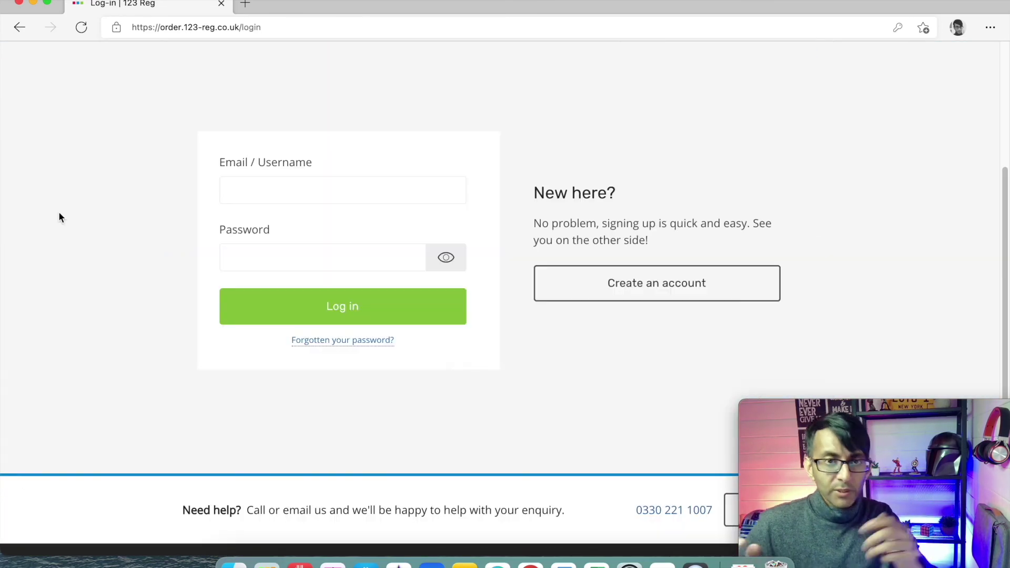